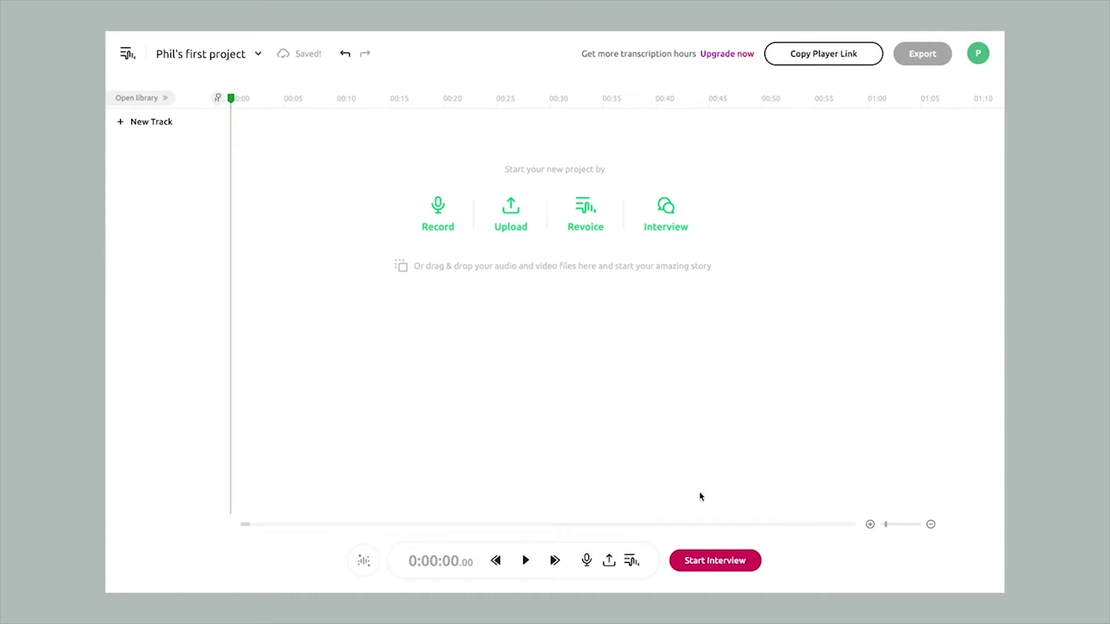
# - Start a microphone recording on Track 1 with 'Make an online interview' unchecked
pyautogui.click(439, 217)
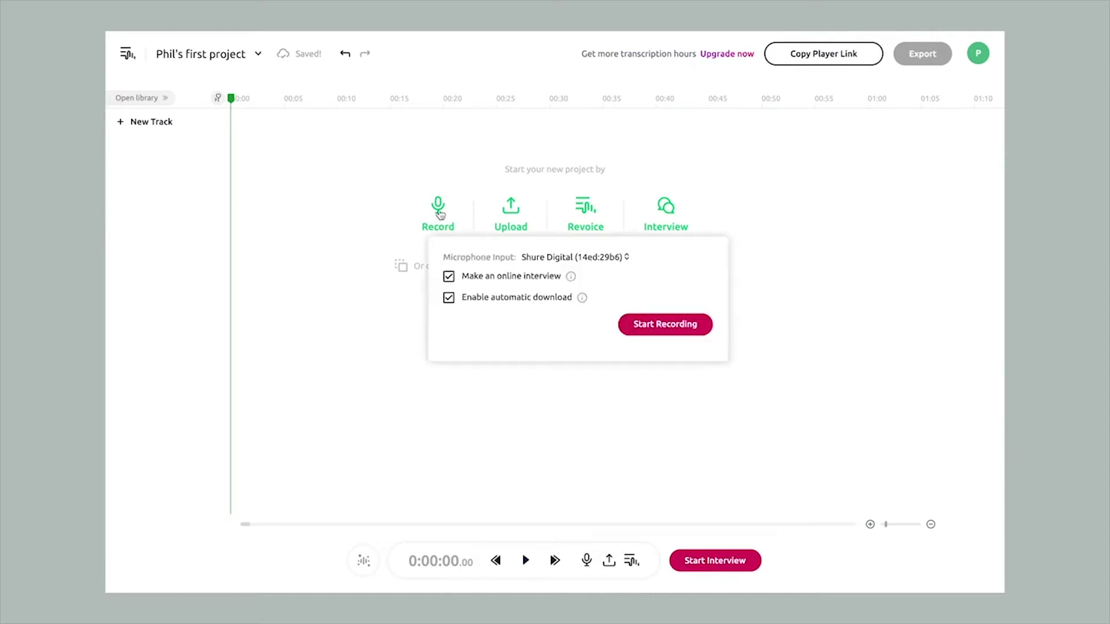
pyautogui.click(449, 276)
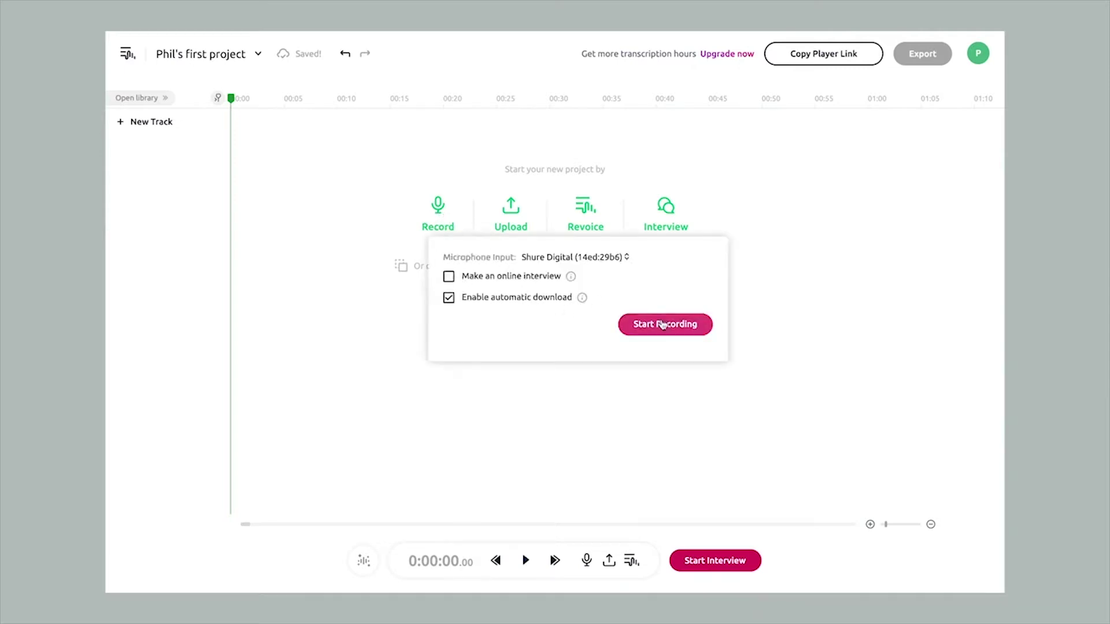
pyautogui.click(662, 324)
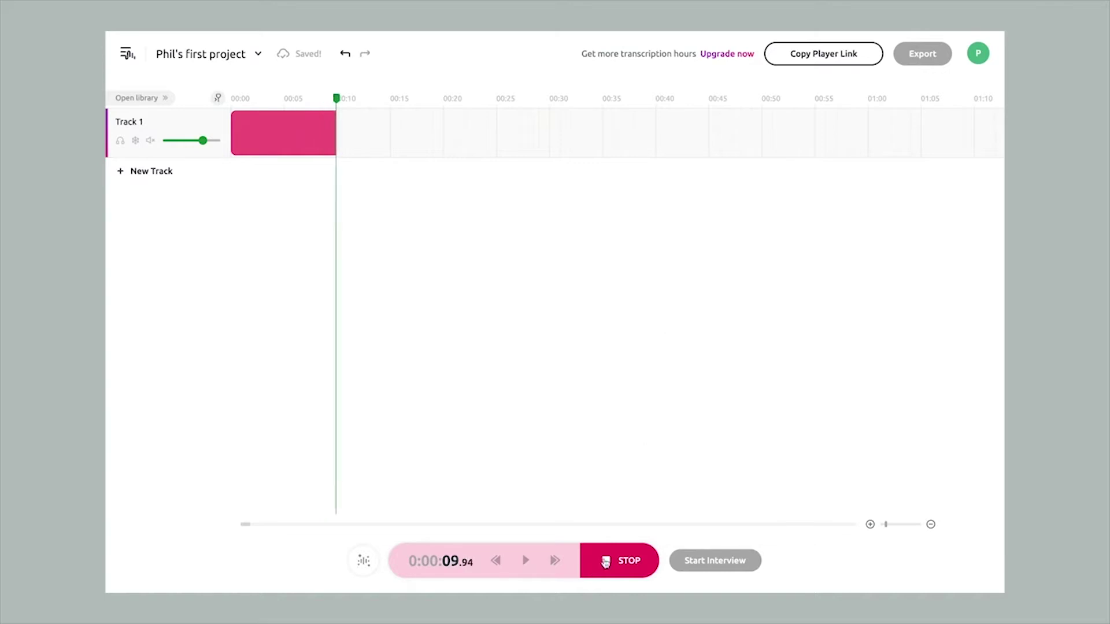
# - Stop the roughly 10-second recording, view the clip's options, and return to Projects
pyautogui.click(604, 563)
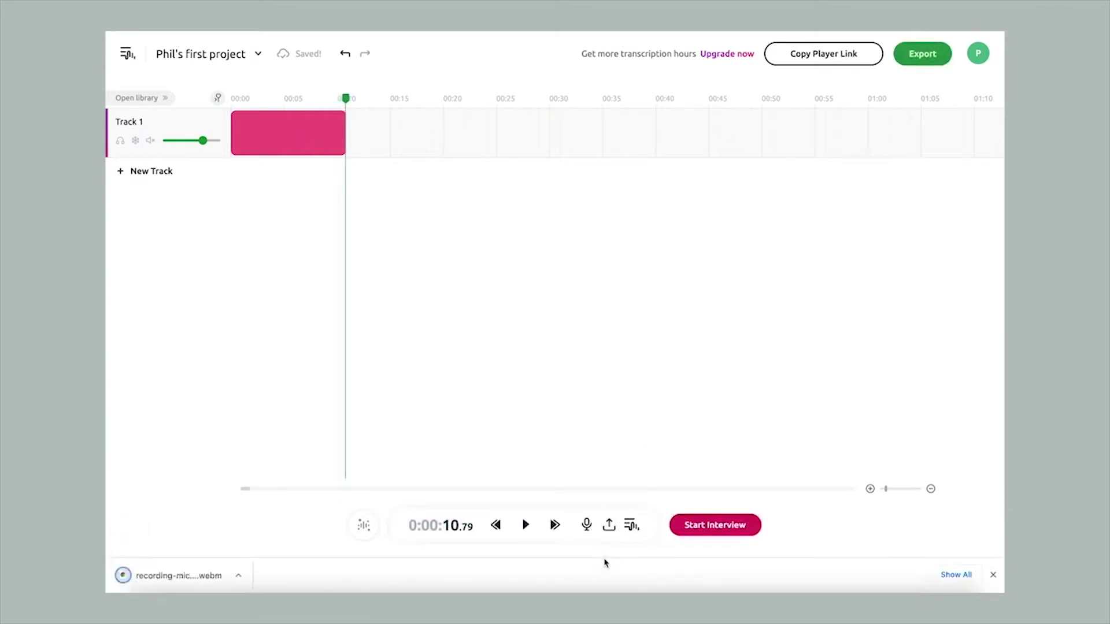
pyautogui.click(578, 359)
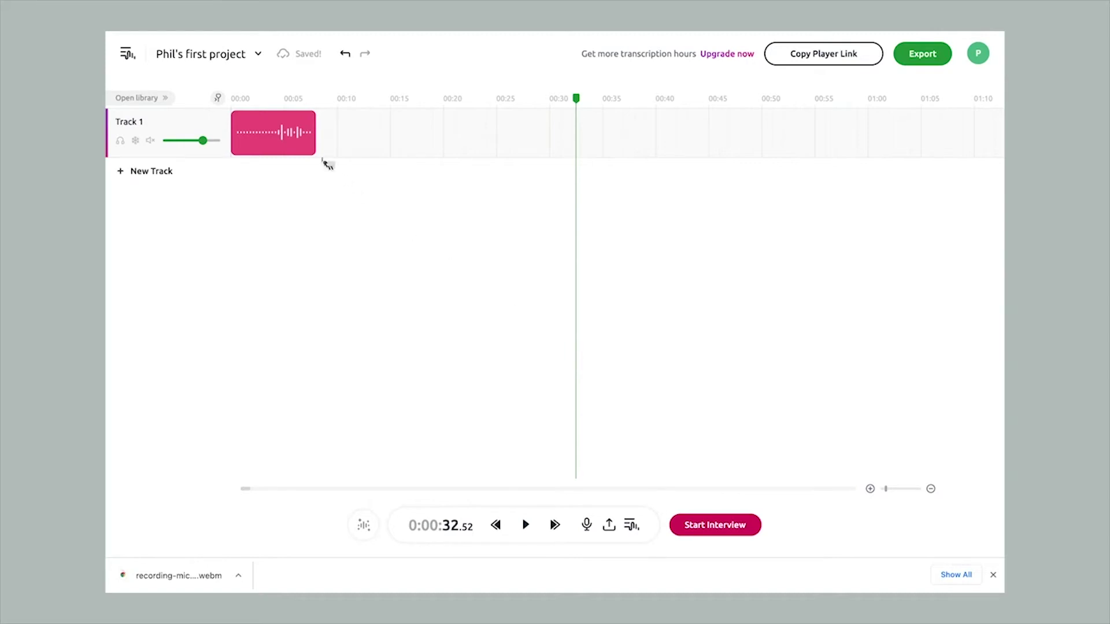
pyautogui.click(295, 120)
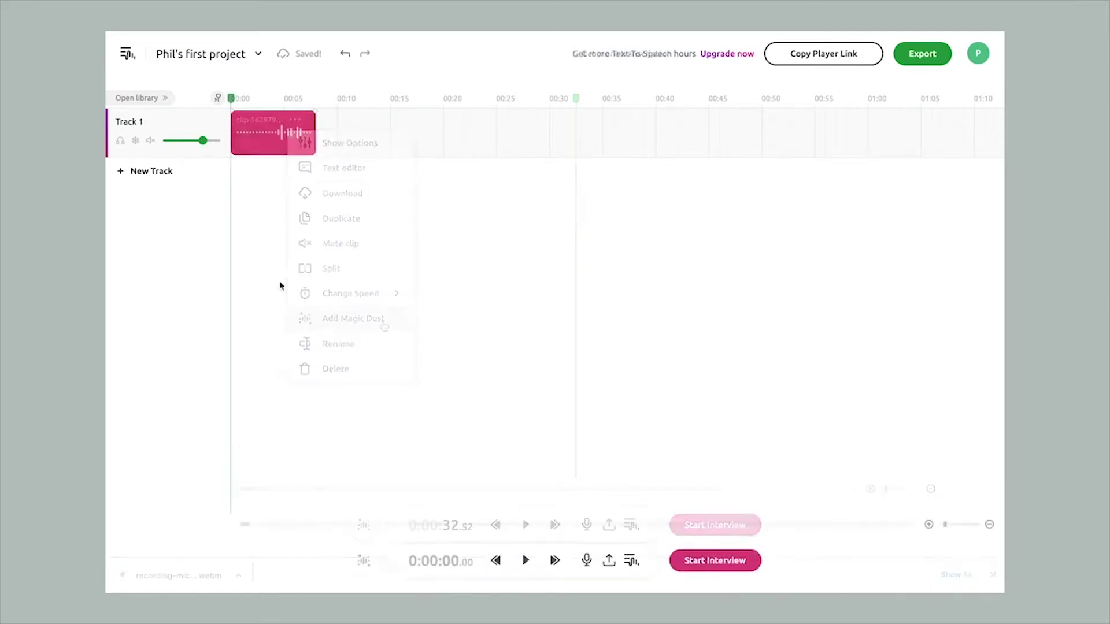
pyautogui.click(127, 54)
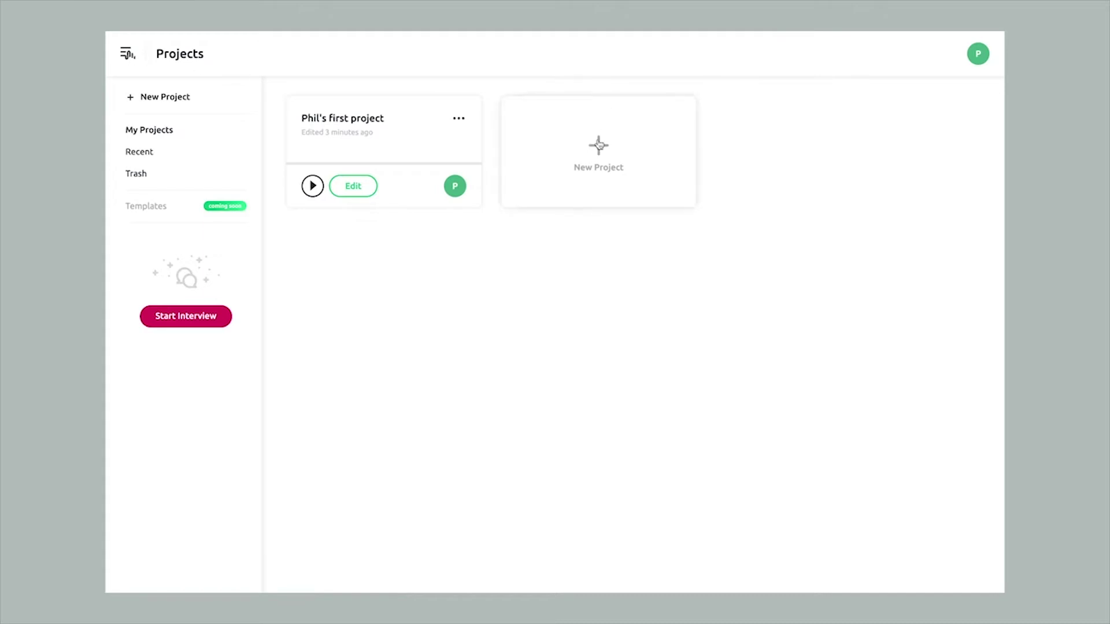
# - Create Project 2 and upload the audio file from Downloads onto Track 1
pyautogui.click(599, 145)
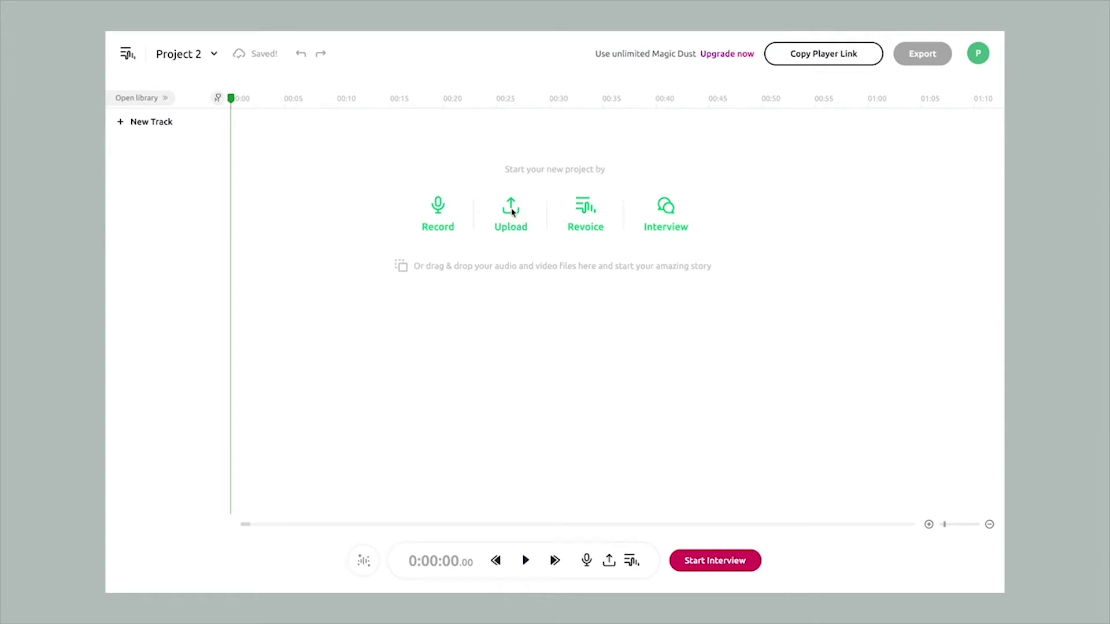
pyautogui.click(512, 211)
pyautogui.click(371, 218)
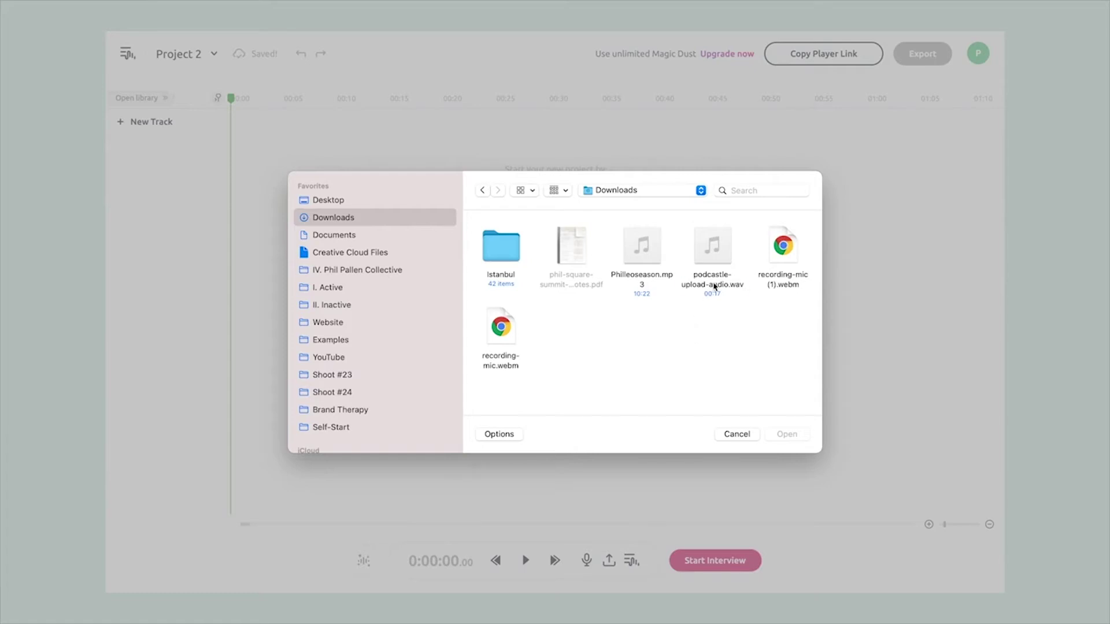
pyautogui.doubleClick(713, 261)
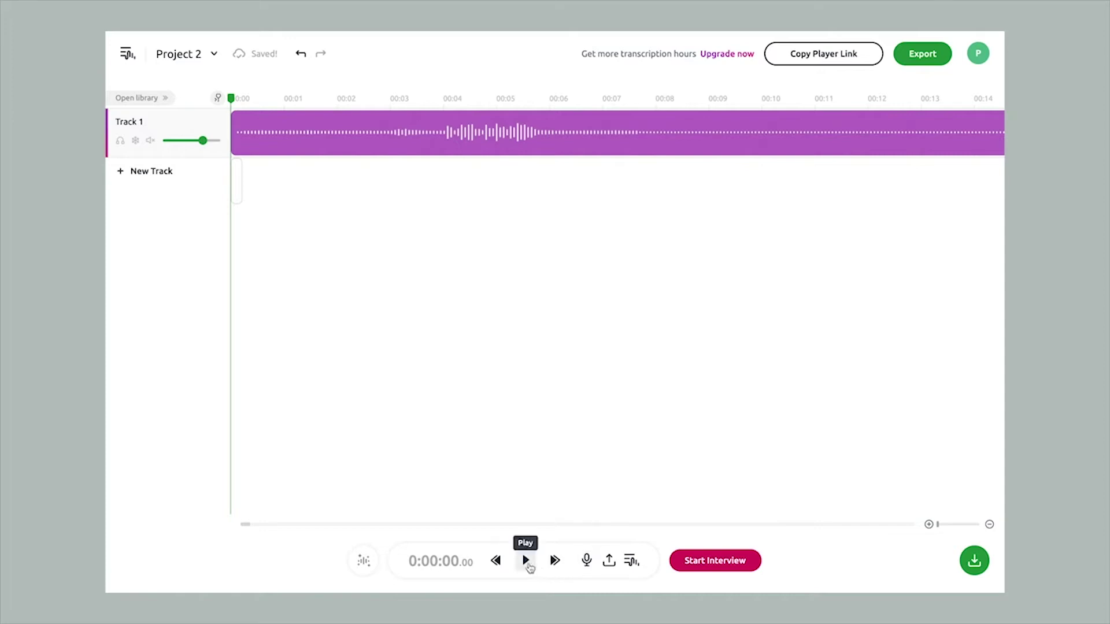
pyautogui.click(525, 562)
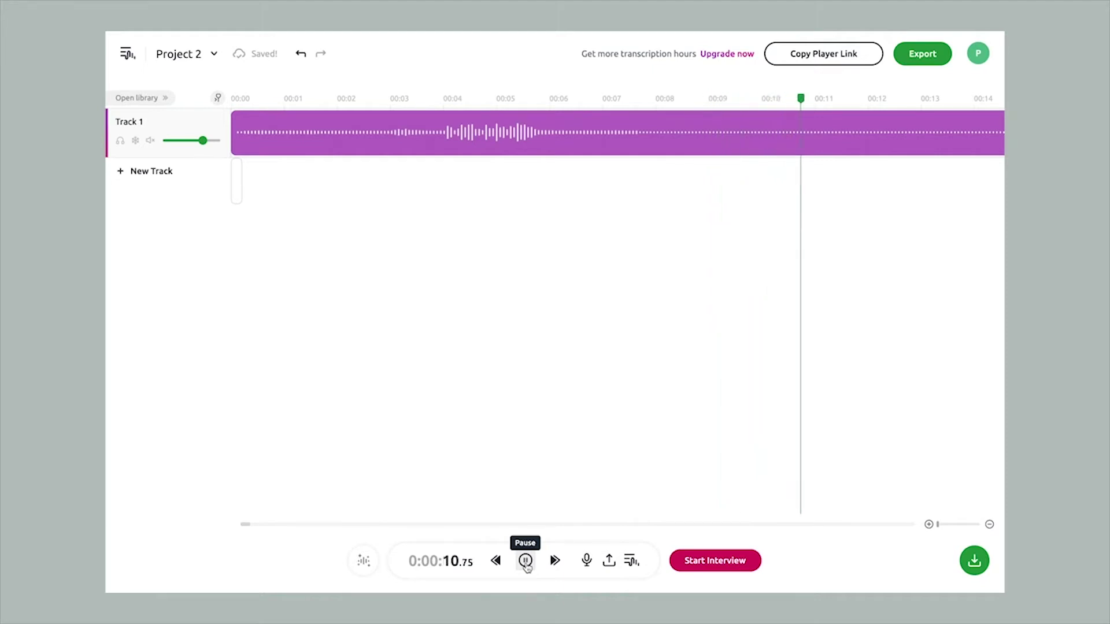
pyautogui.click(526, 561)
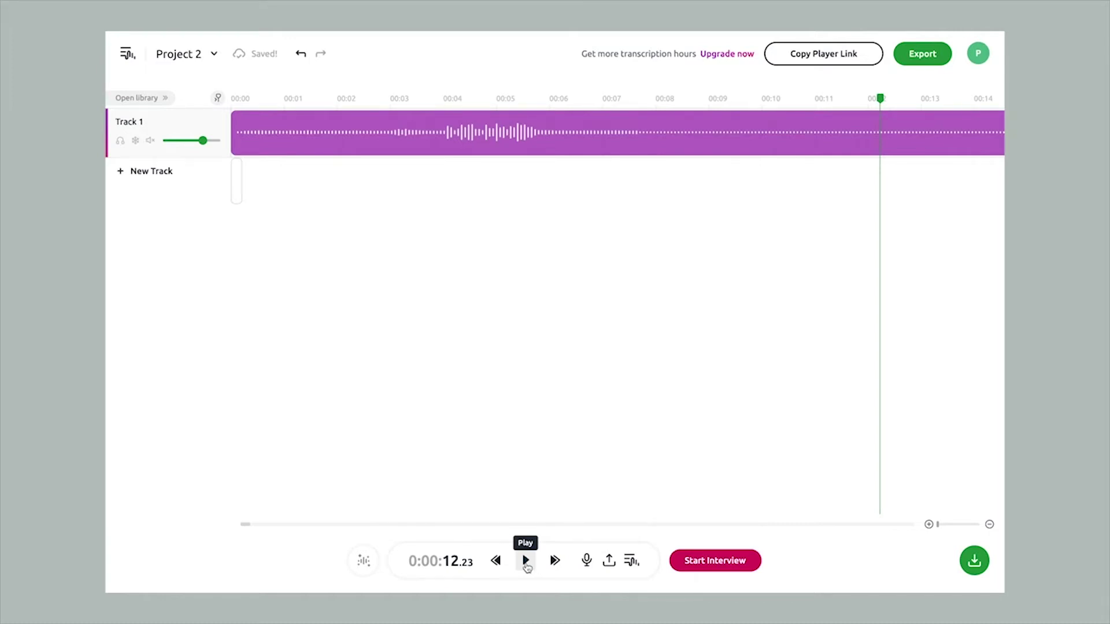
# - Apply Magic Dust to the uploaded clip and play it back to check
pyautogui.click(371, 564)
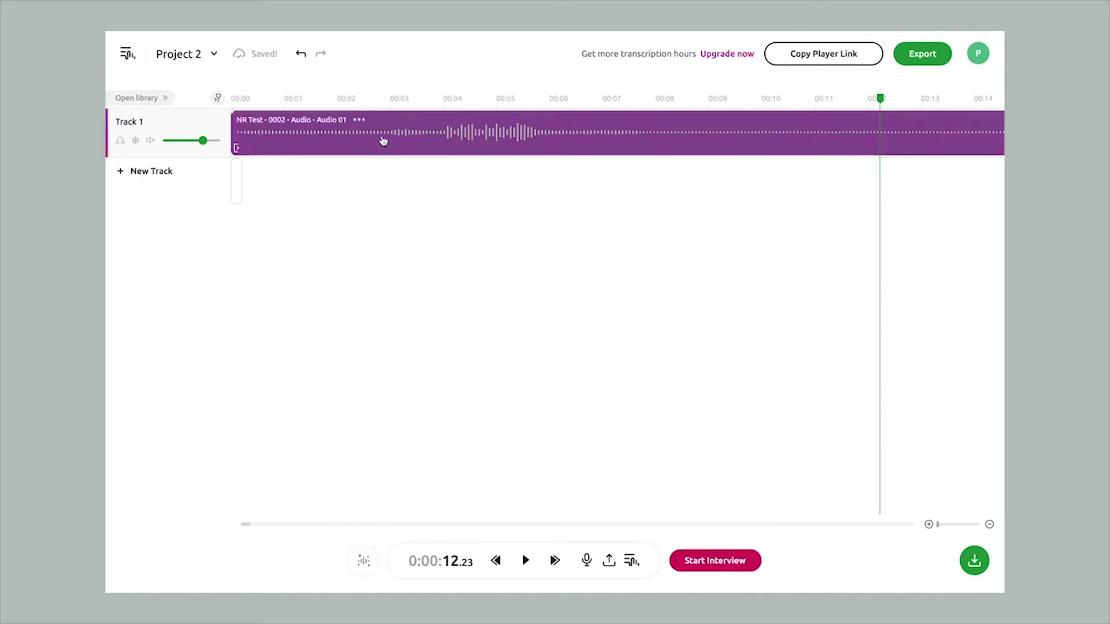
pyautogui.click(364, 561)
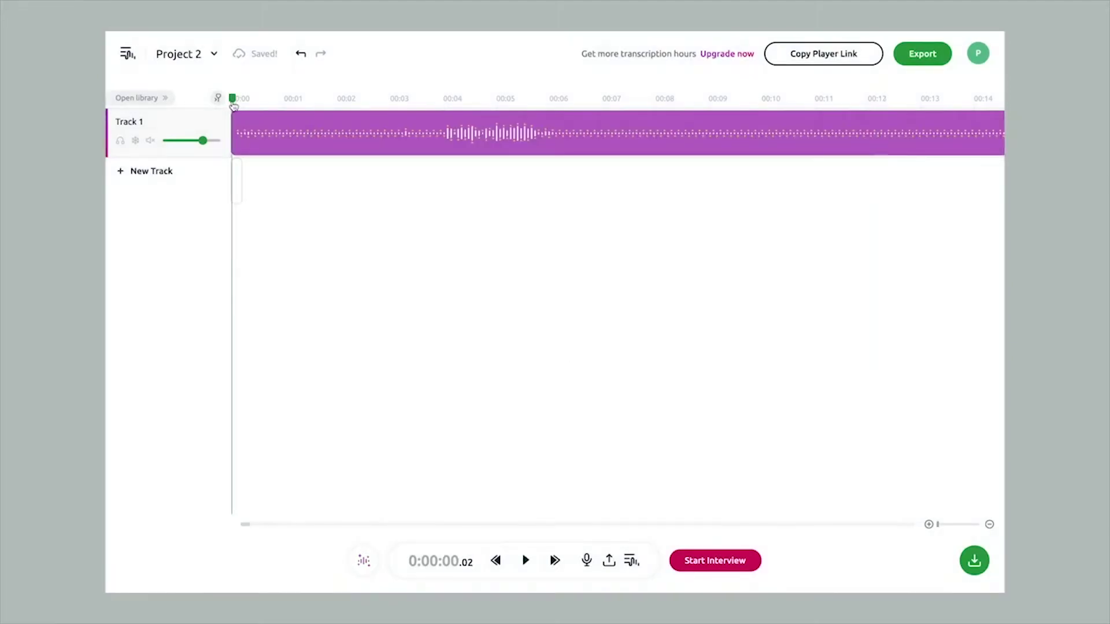
pyautogui.click(524, 561)
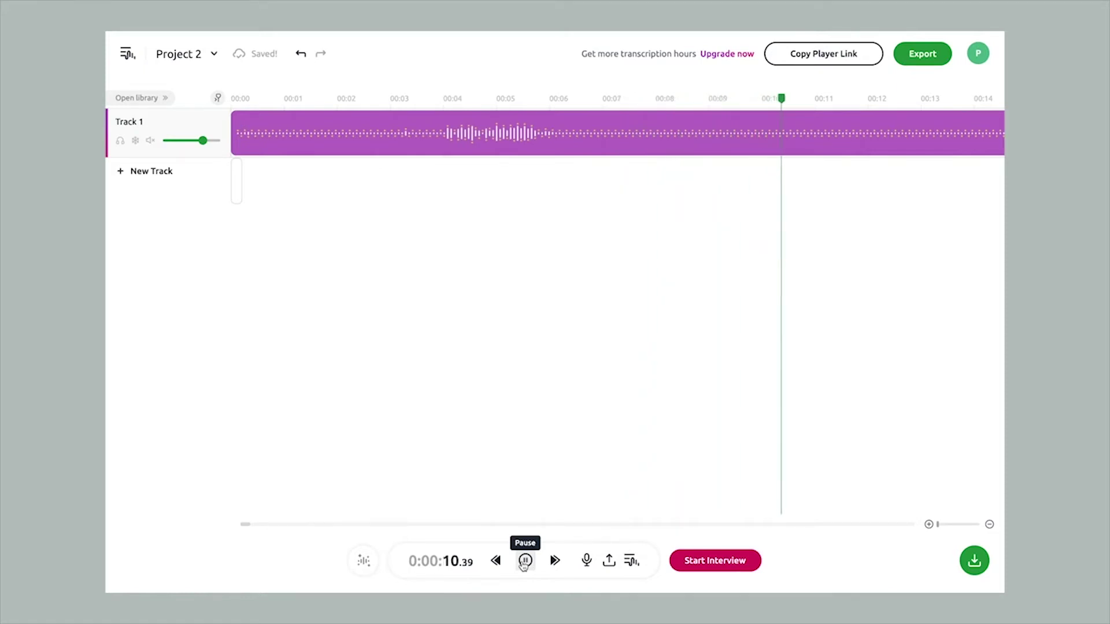
pyautogui.click(525, 561)
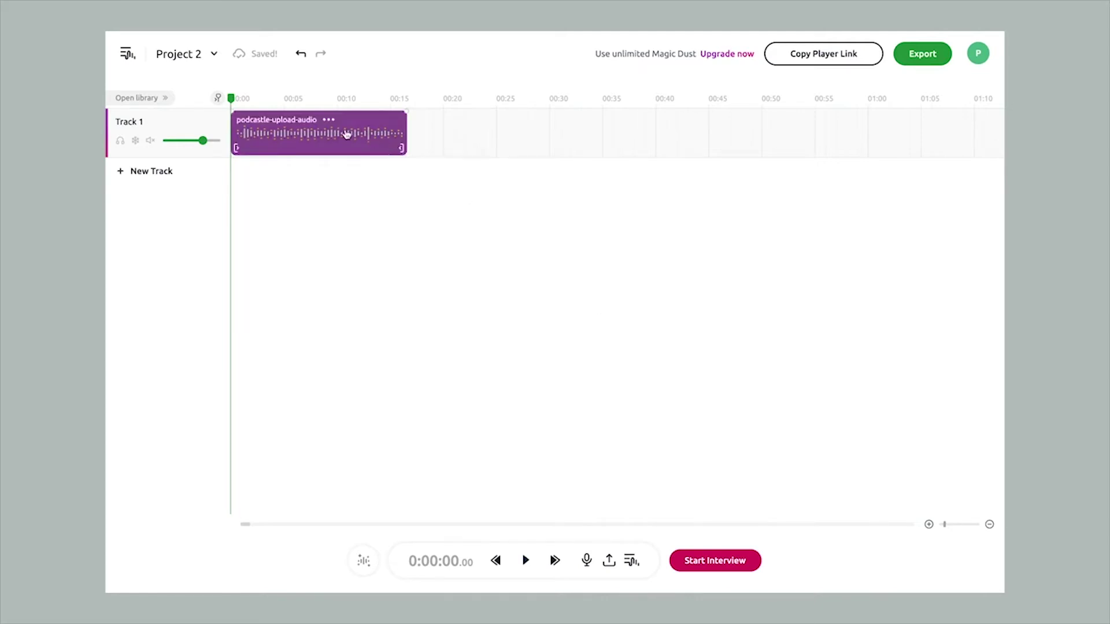
# - Open the uploaded clip in the Text editor and transcribe it with 1 speaker
pyautogui.click(330, 122)
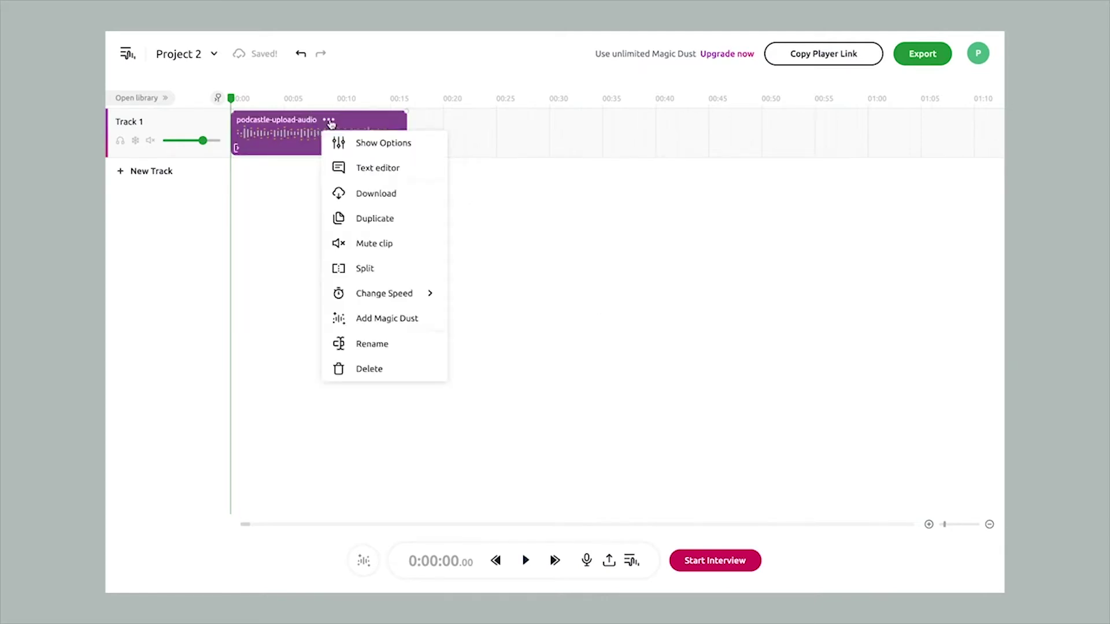
pyautogui.click(375, 174)
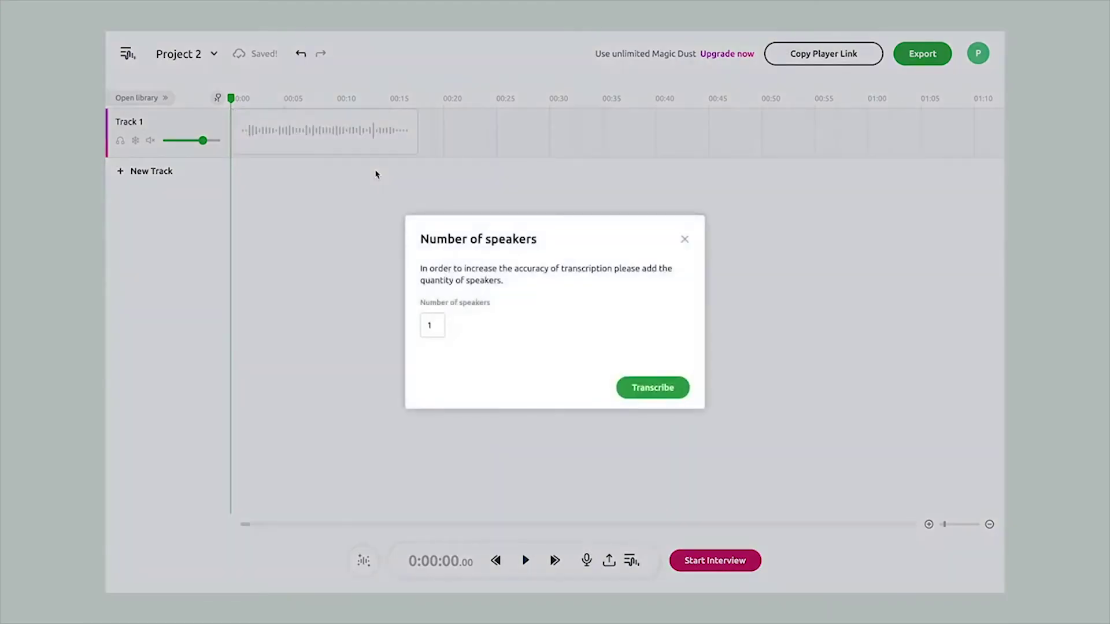
pyautogui.click(657, 391)
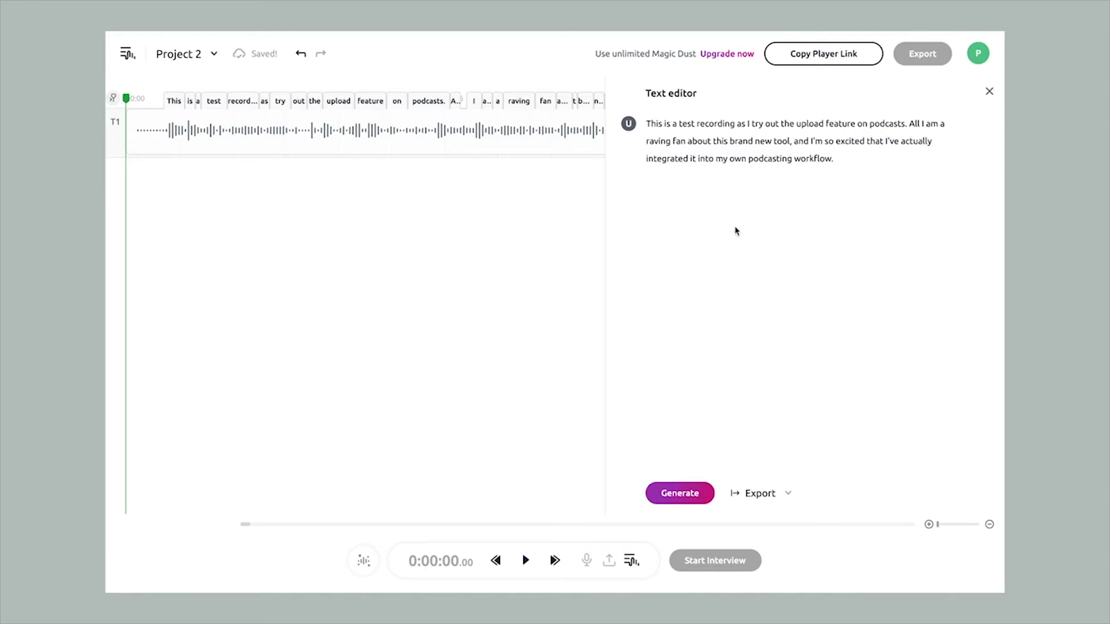
# - Play the transcribed clip to review it before editing
pyautogui.click(525, 561)
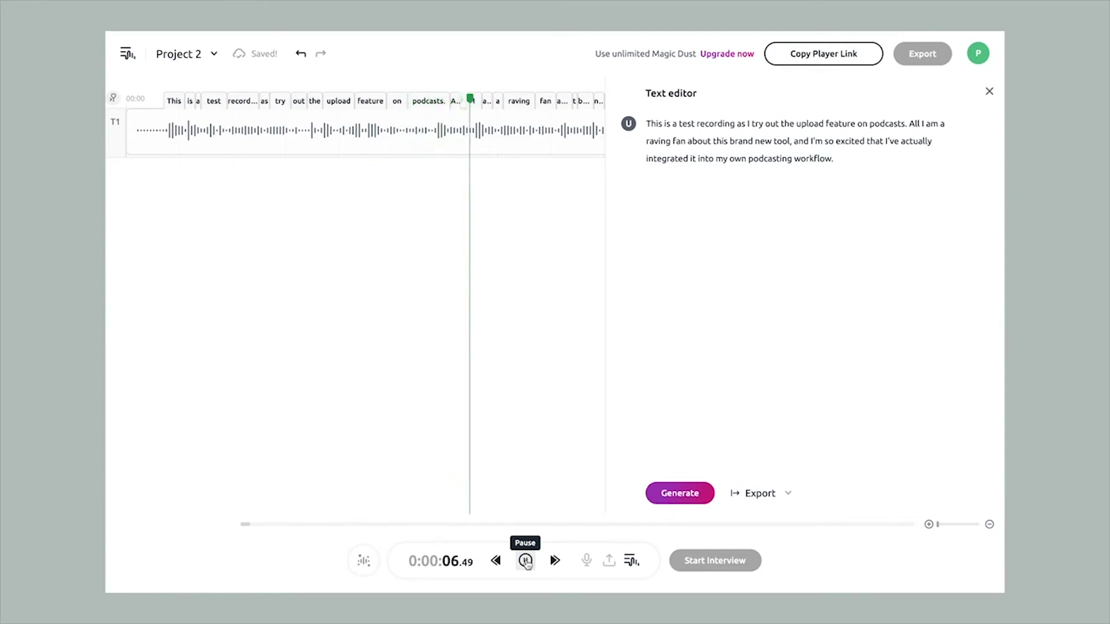
pyautogui.click(526, 562)
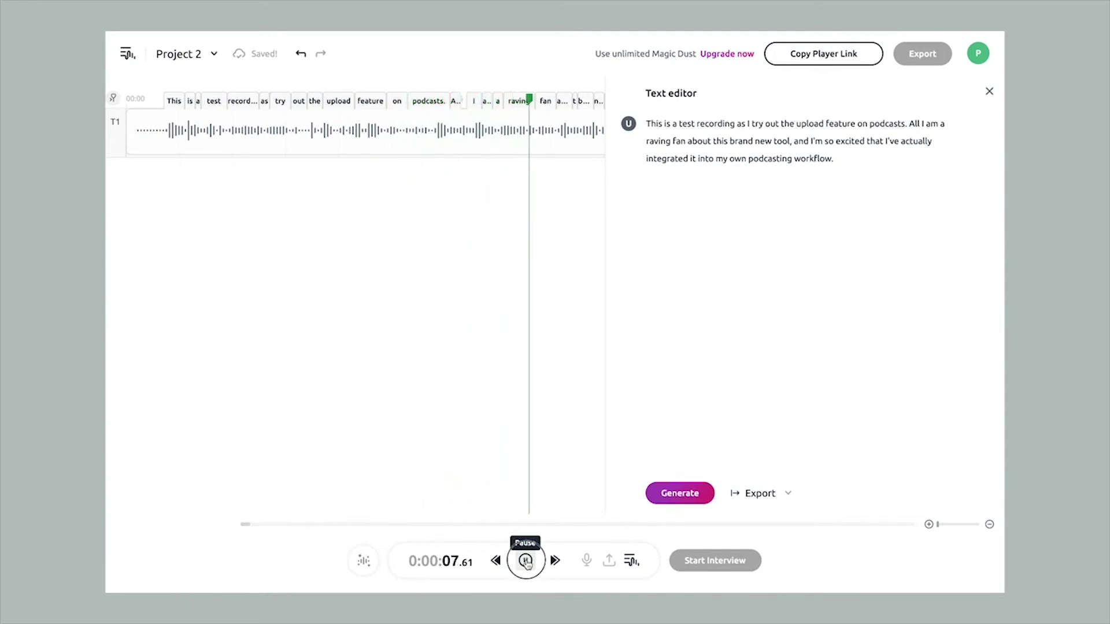
pyautogui.click(526, 562)
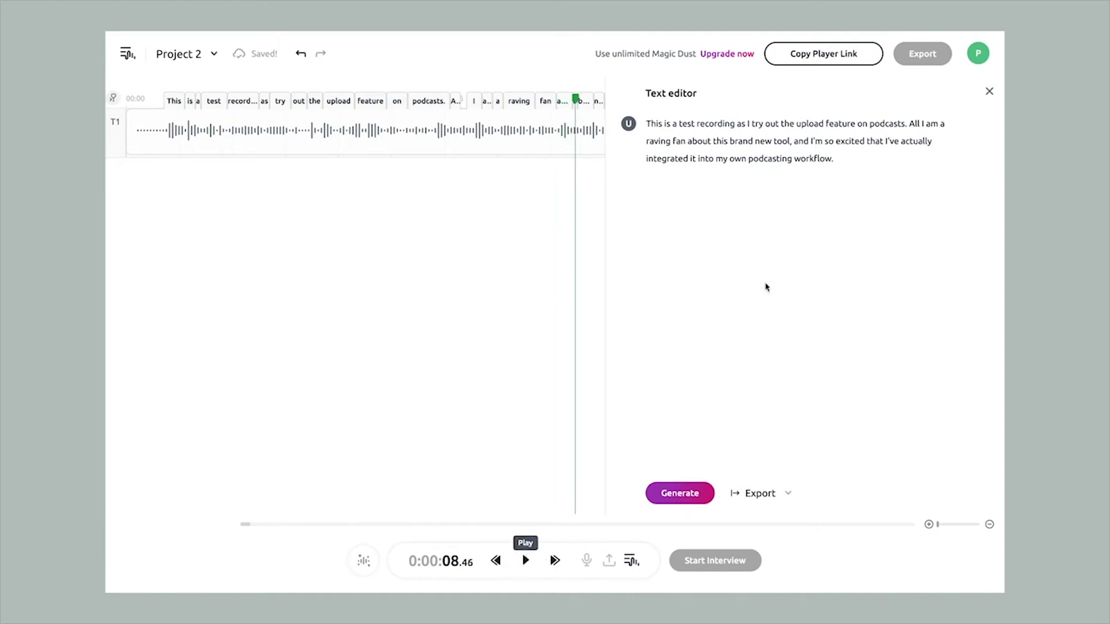
# - Delete the opening upload-test sentence and replay the edited clip
pyautogui.click(905, 122)
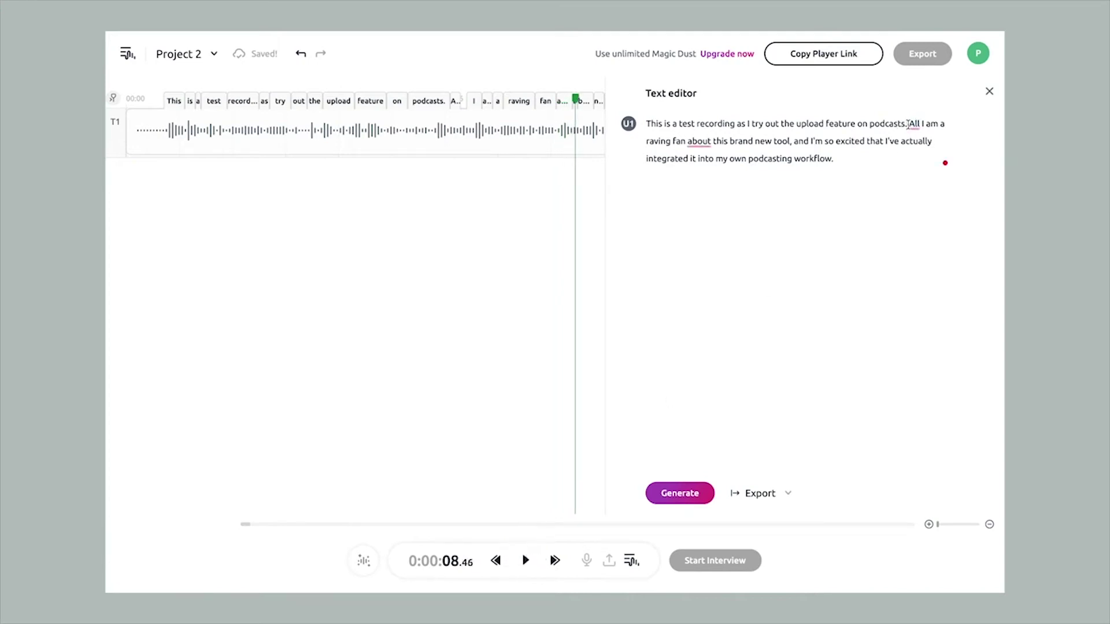
pyautogui.moveTo(908, 124); pyautogui.dragTo(640, 129)
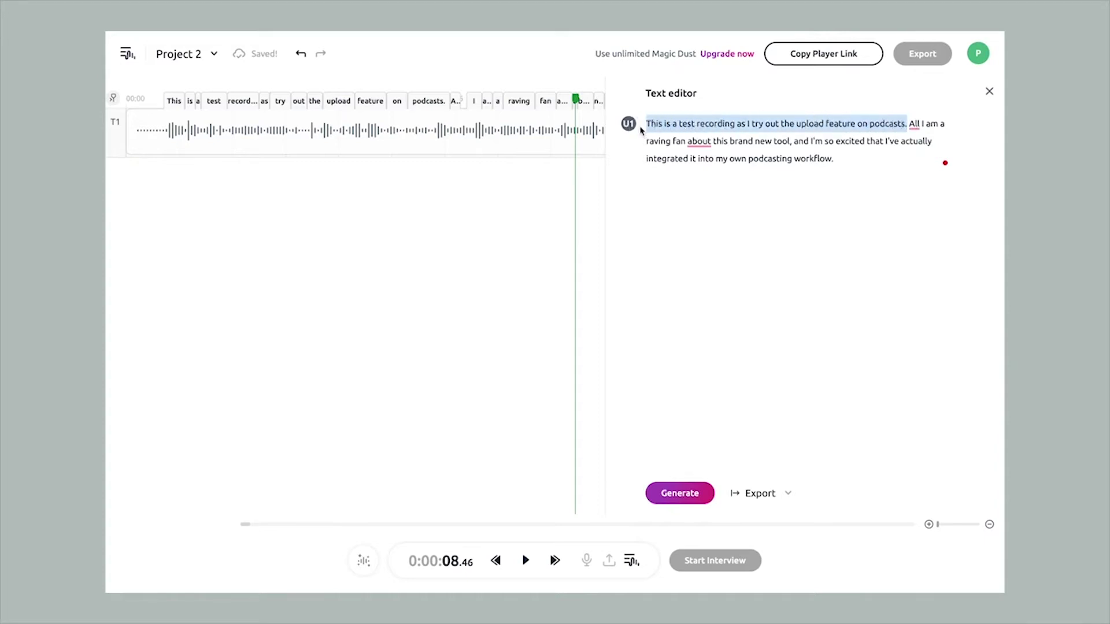
pyautogui.press('BackSpace')
pyautogui.click(494, 560)
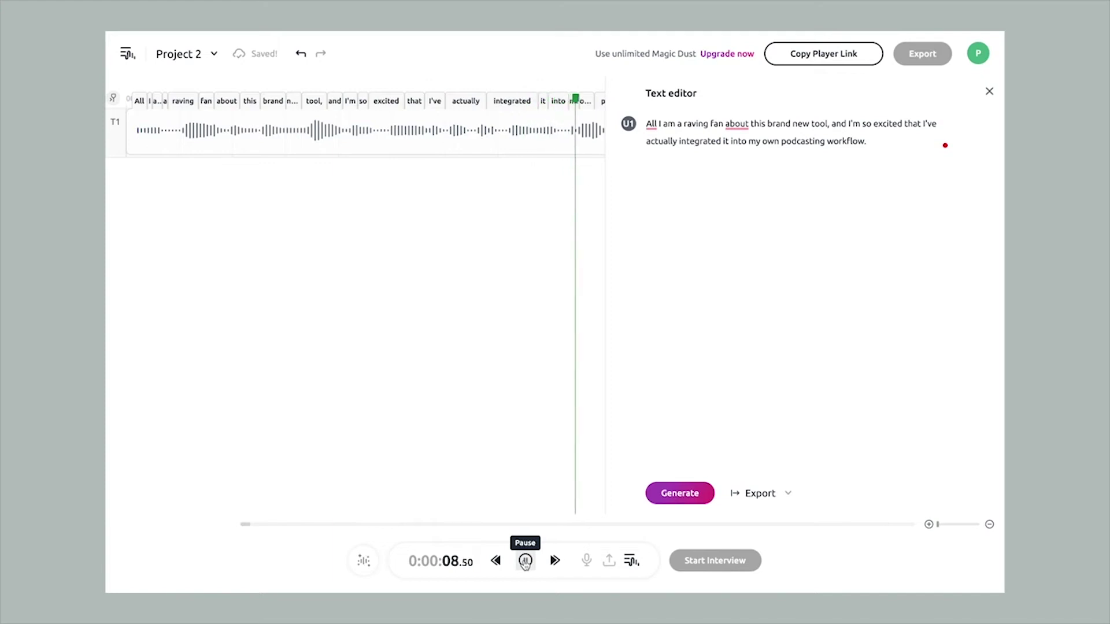
pyautogui.click(525, 561)
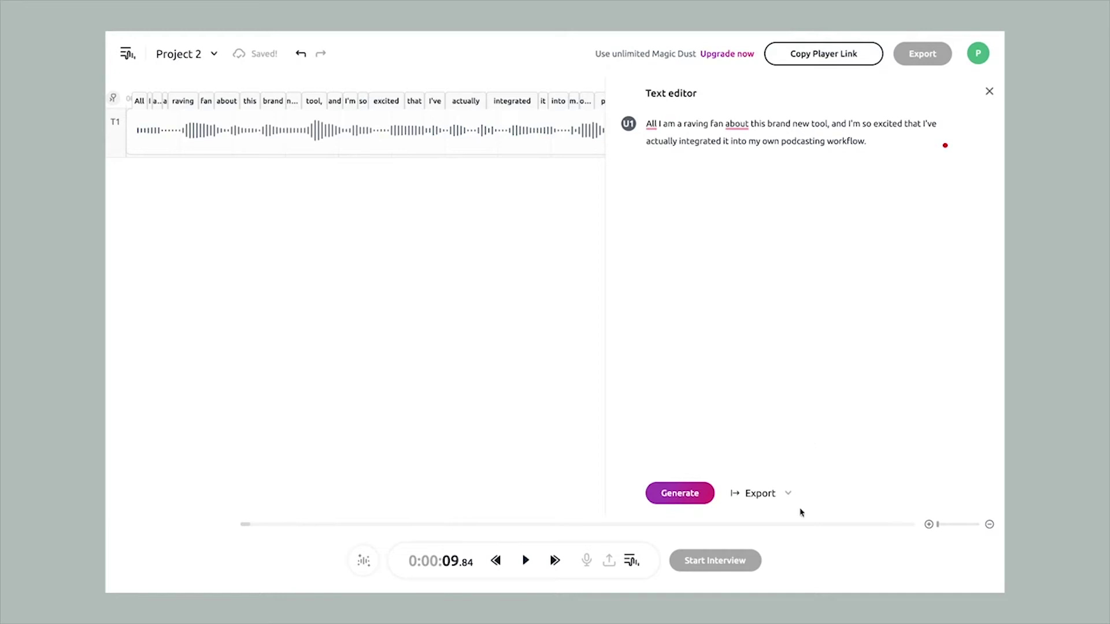
# - Check the Text editor's Export format choices, then close the dropdown
pyautogui.click(787, 495)
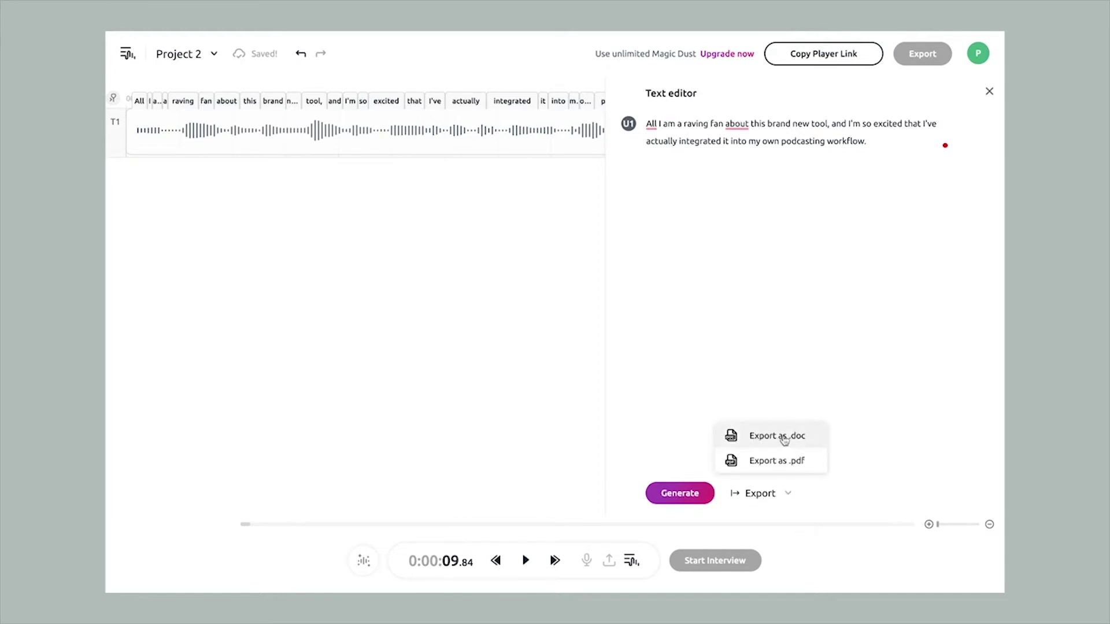
pyautogui.click(806, 462)
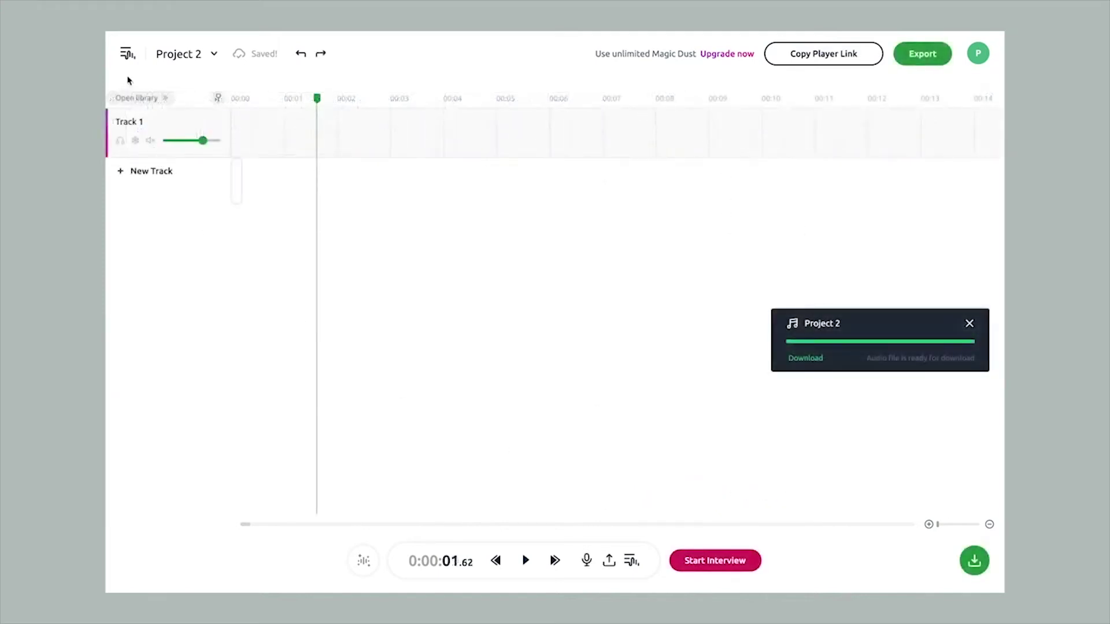
# - Create Project 3 from the dashboard as a Revoice text-to-speech project
pyautogui.click(127, 55)
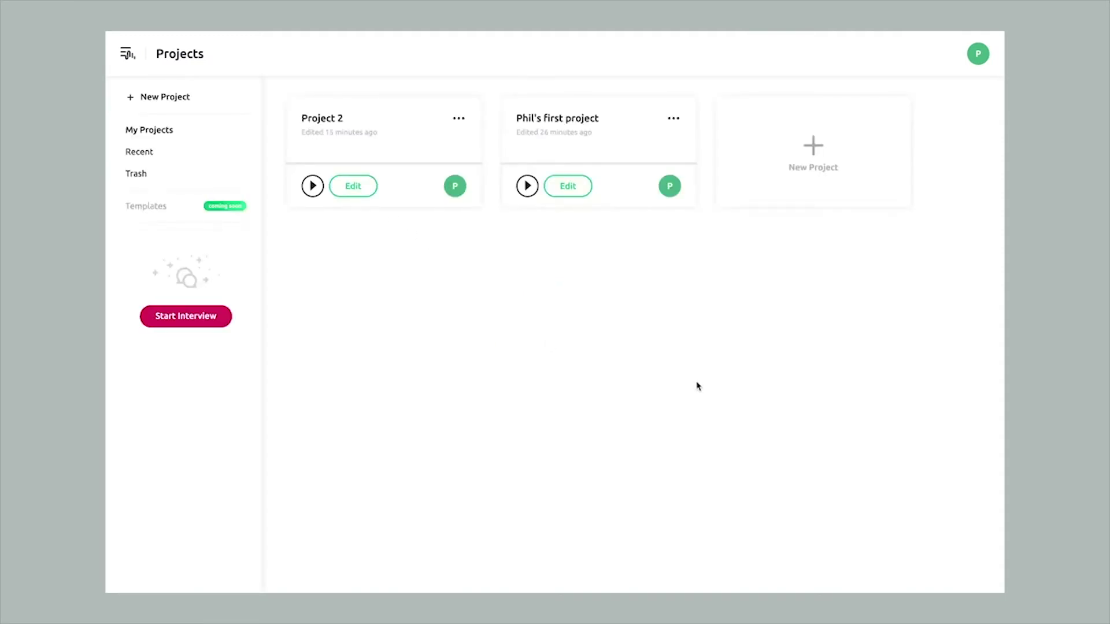
pyautogui.click(814, 153)
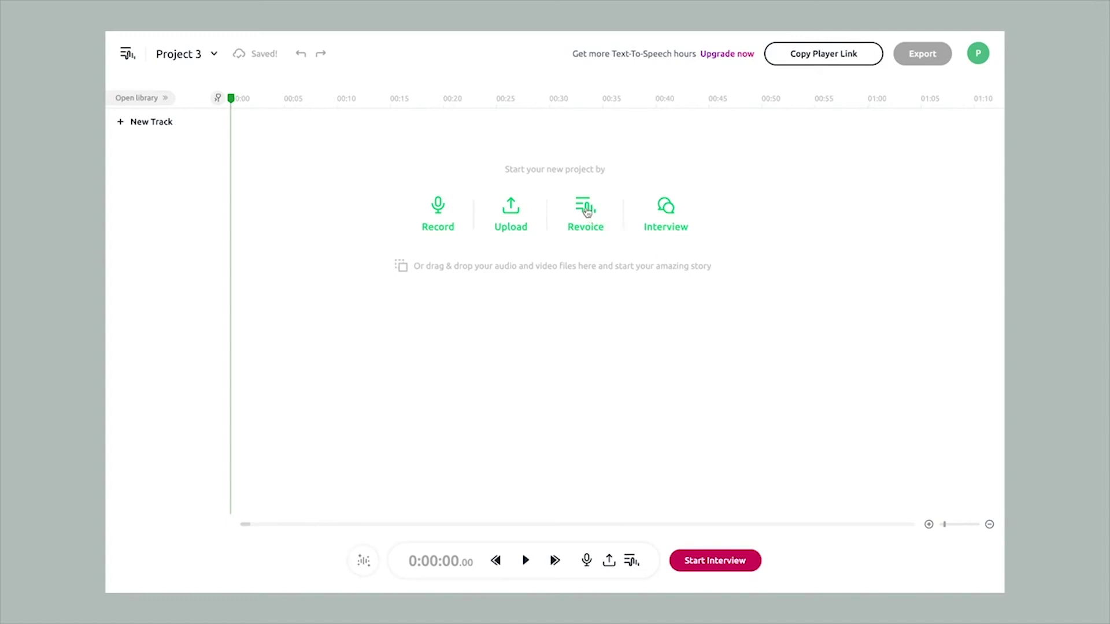
pyautogui.click(585, 209)
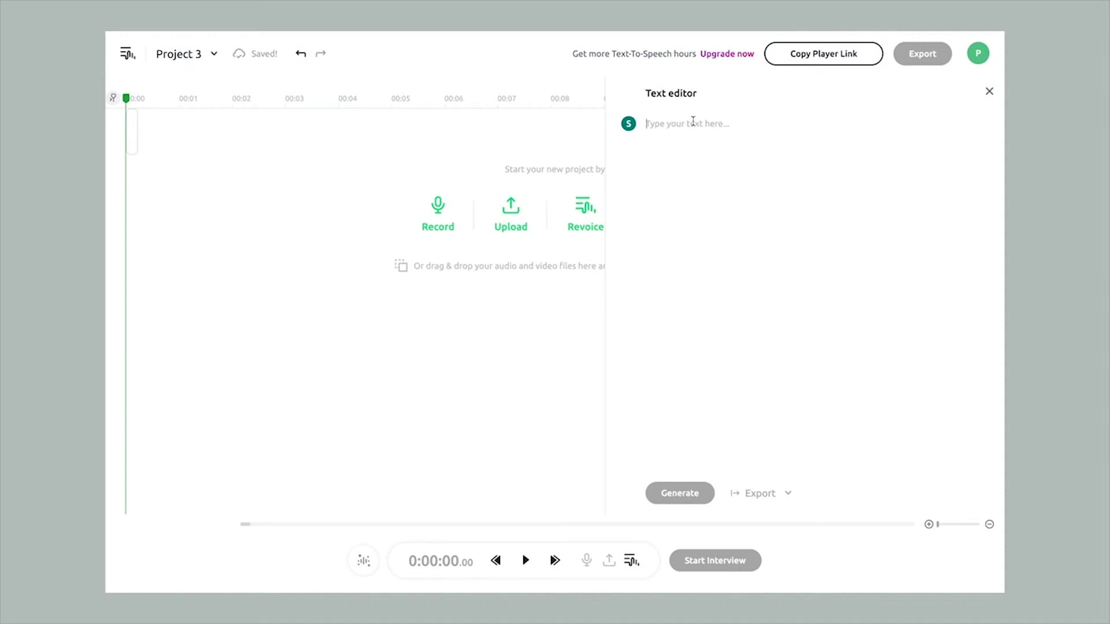
pyautogui.write('I am trying out the ability to revoice my podcast by typing text')
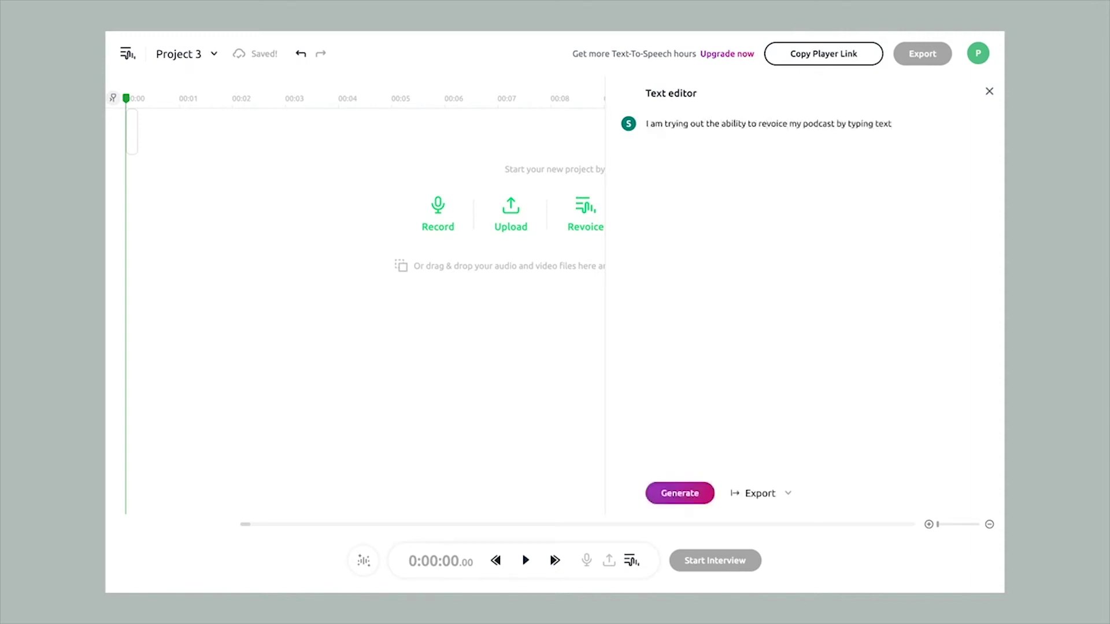
pyautogui.write(", and in a moment, I'll be able to hear how it sounds!")
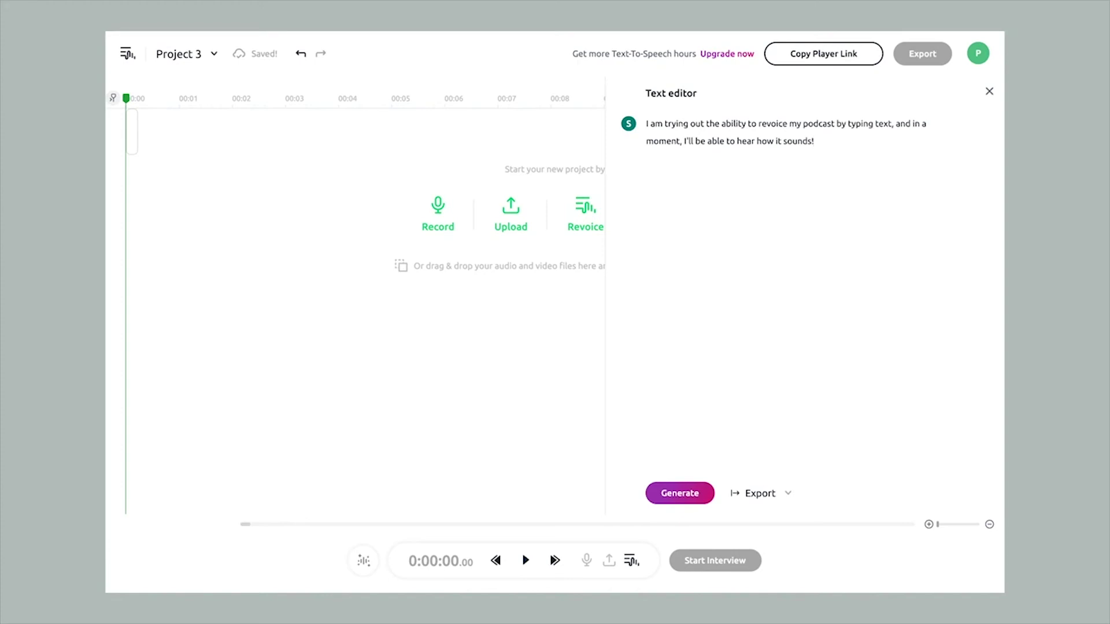
# - Generate speech from the typed revoice sentence and play the 7-second clip
pyautogui.click(691, 495)
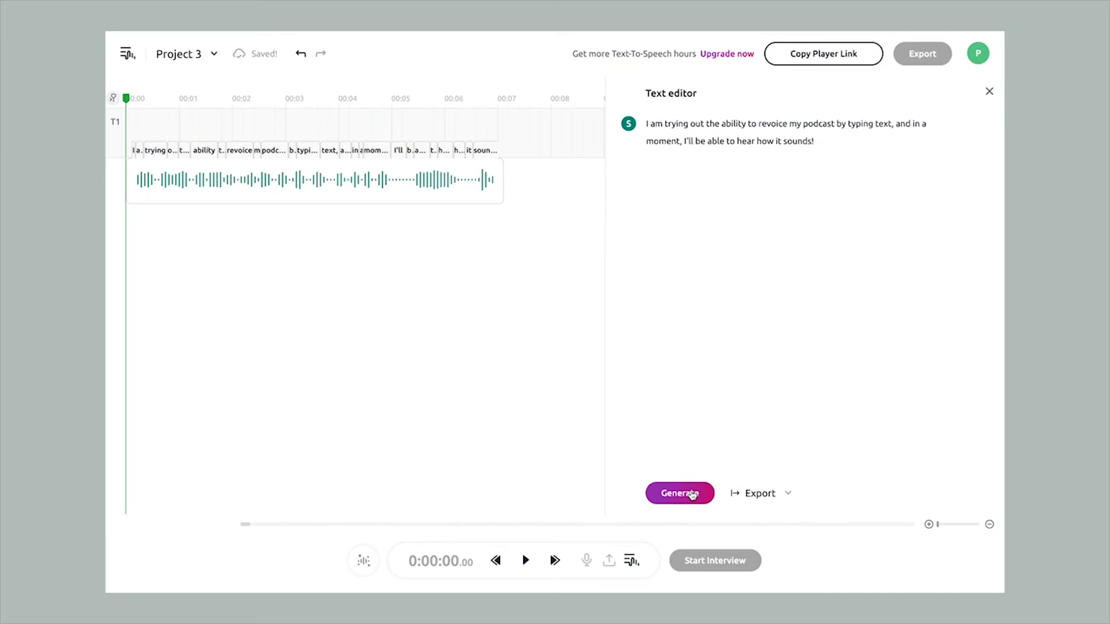
pyautogui.click(525, 561)
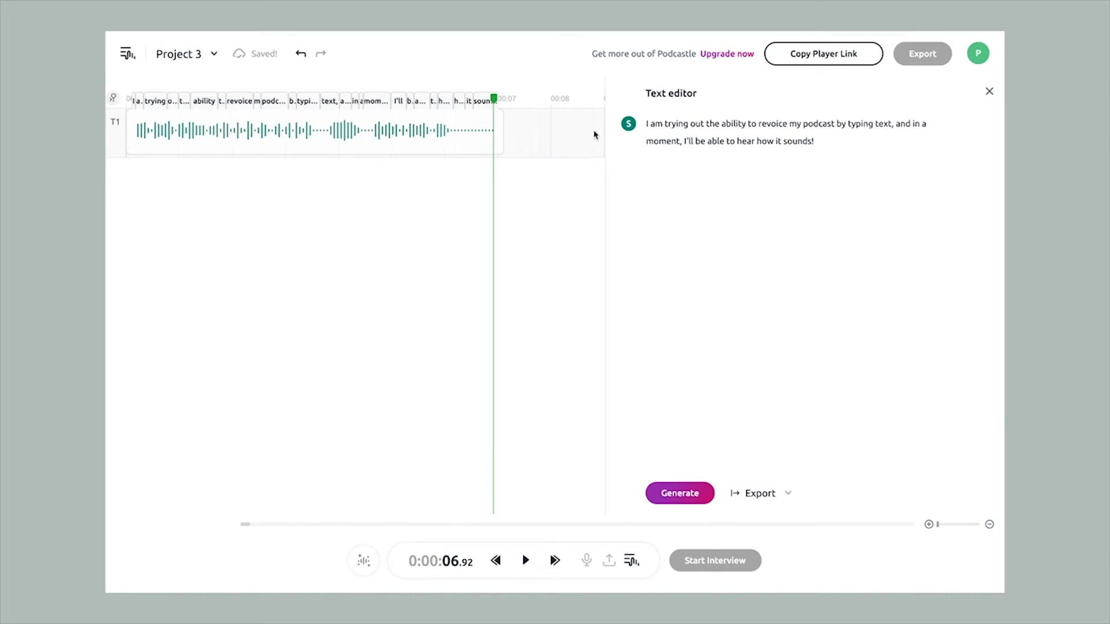
# - Change the sentence's voice to Kenny, regenerate the clip and play it
pyautogui.click(628, 123)
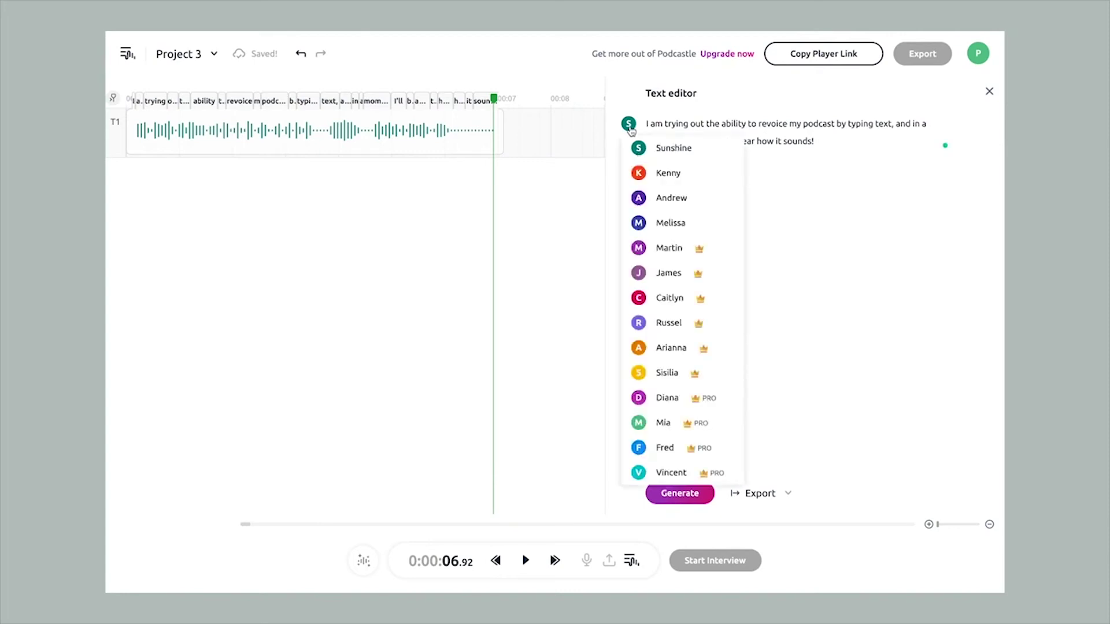
pyautogui.moveTo(668, 173)
pyautogui.click(667, 178)
pyautogui.click(526, 561)
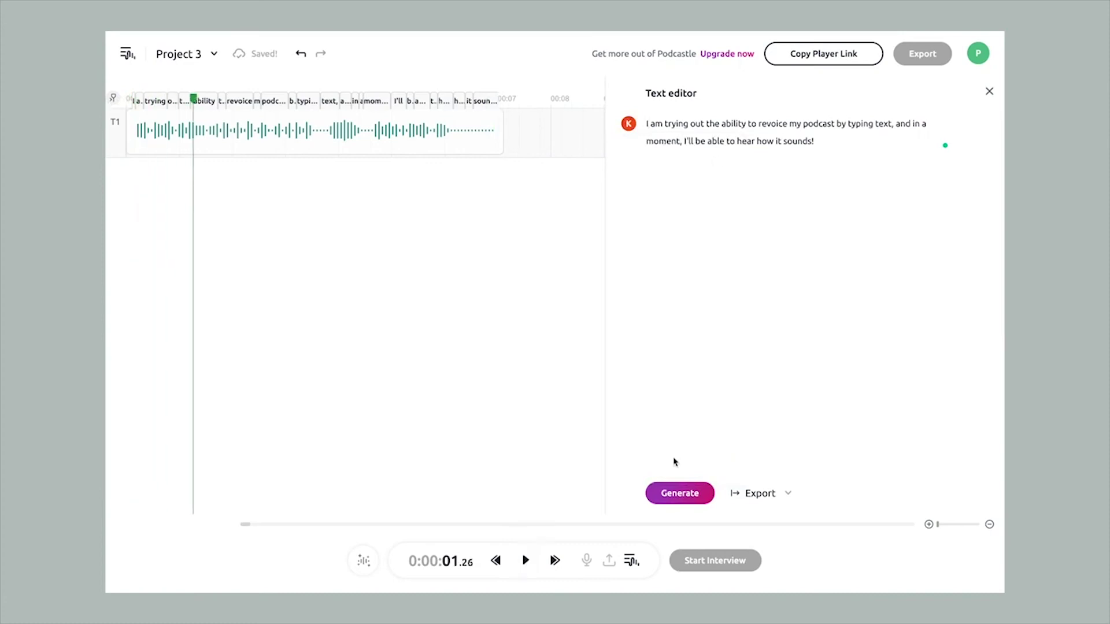
pyautogui.click(676, 493)
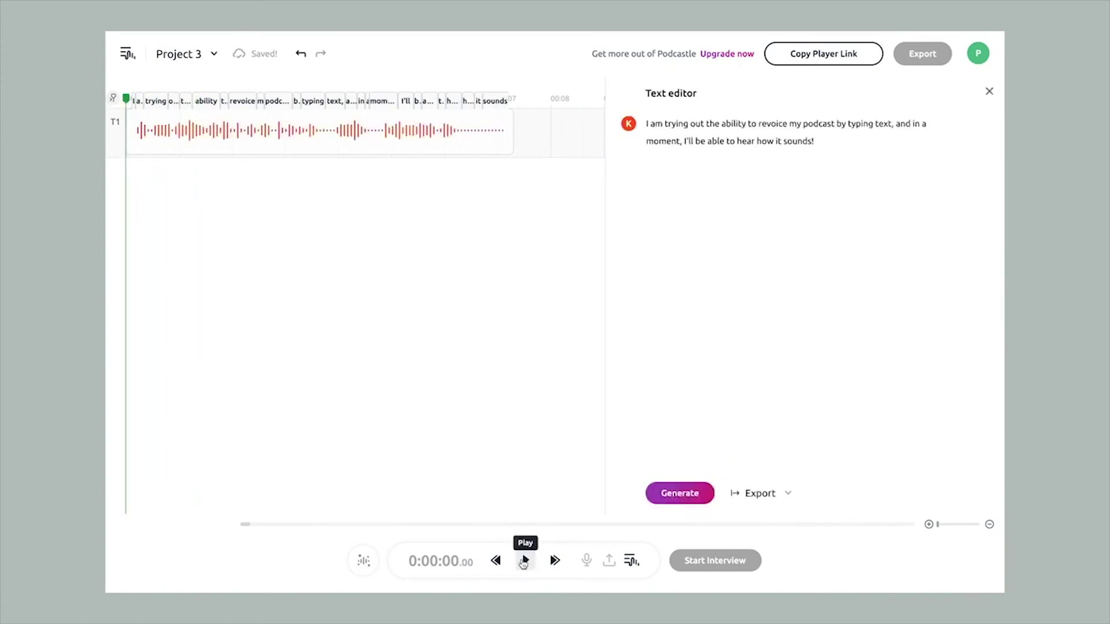
pyautogui.click(524, 560)
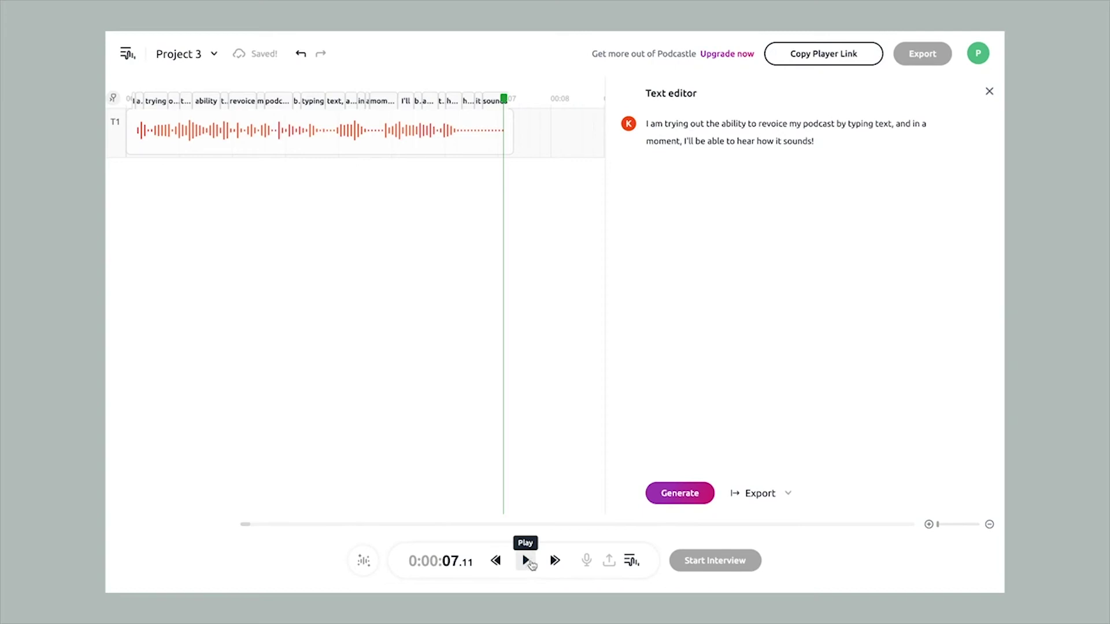
pyautogui.click(831, 146)
# - Add a 'Sounds awesome!' line voiced by Sunshine, generate both lines, and play the clip
pyautogui.press('Return')
pyautogui.write('Sounds awesome!')
pyautogui.click(628, 159)
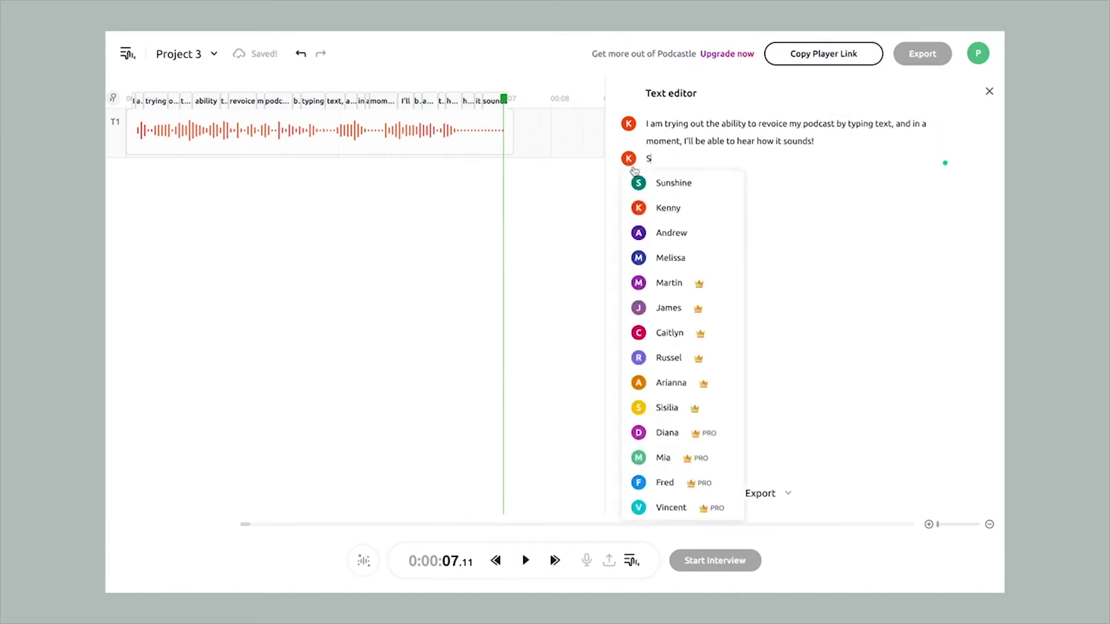
pyautogui.click(654, 184)
pyautogui.click(681, 501)
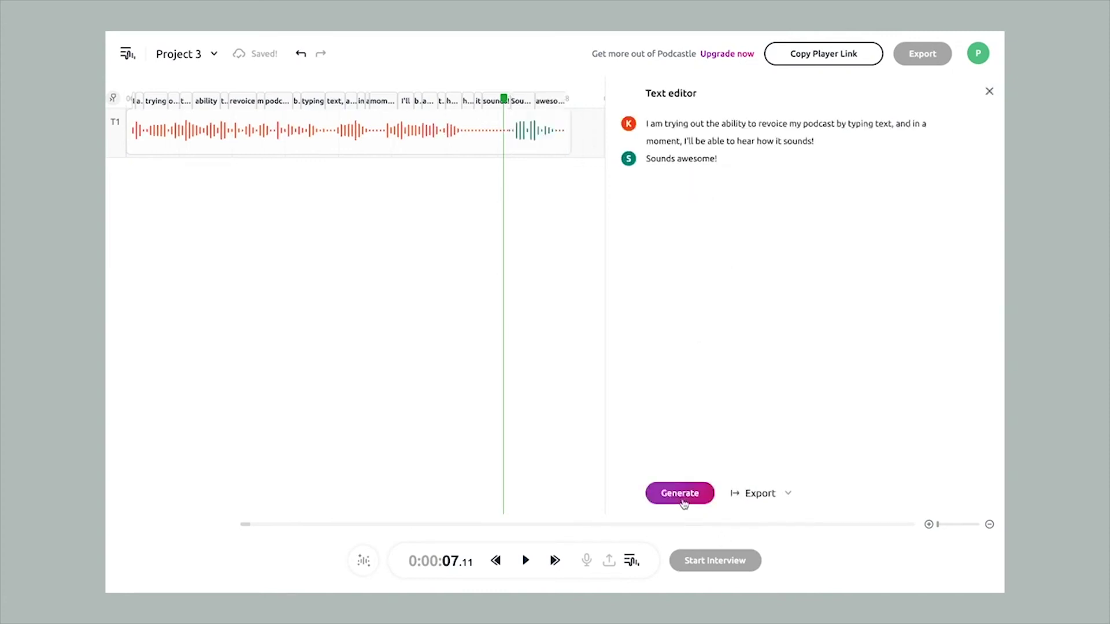
pyautogui.click(525, 560)
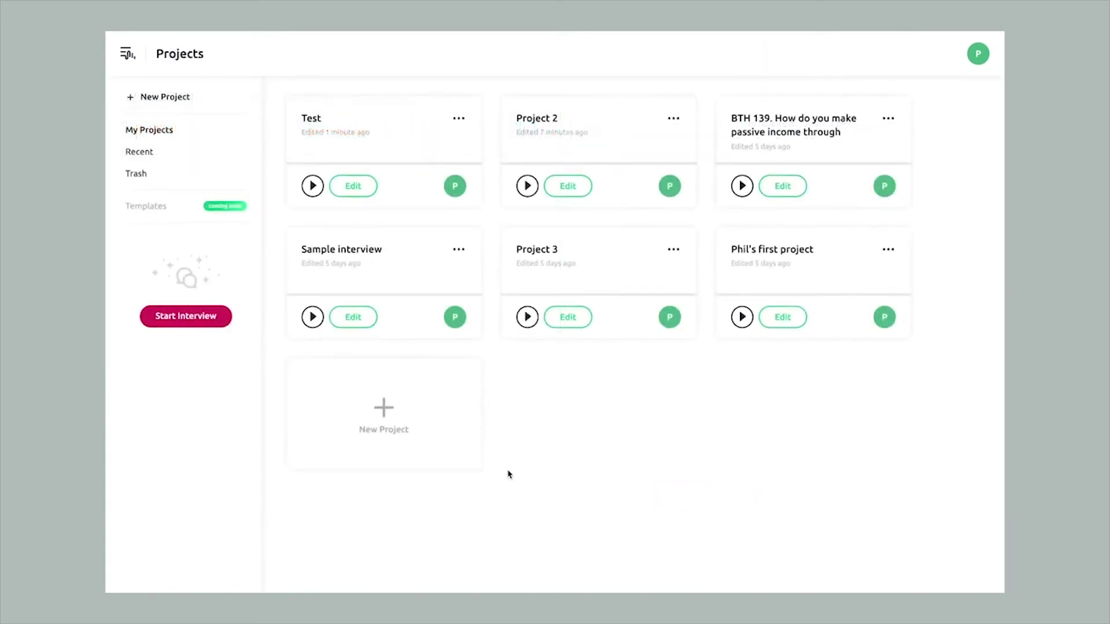
# - Launch an interview named 'Example' with two participants and start recording
pyautogui.click(185, 317)
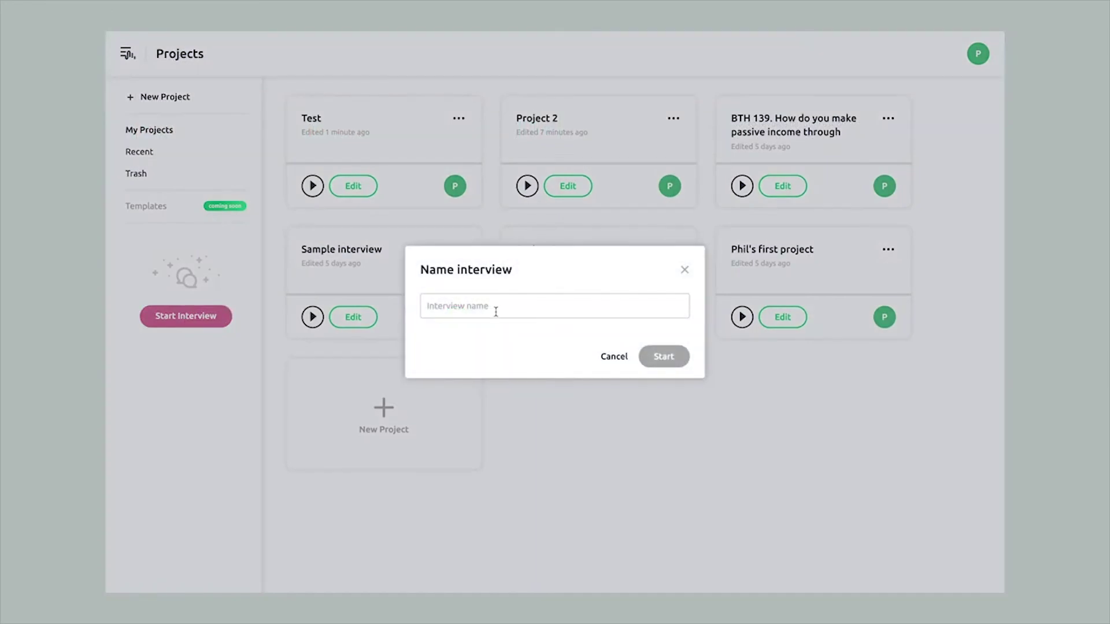
pyautogui.click(497, 308)
pyautogui.write('Example')
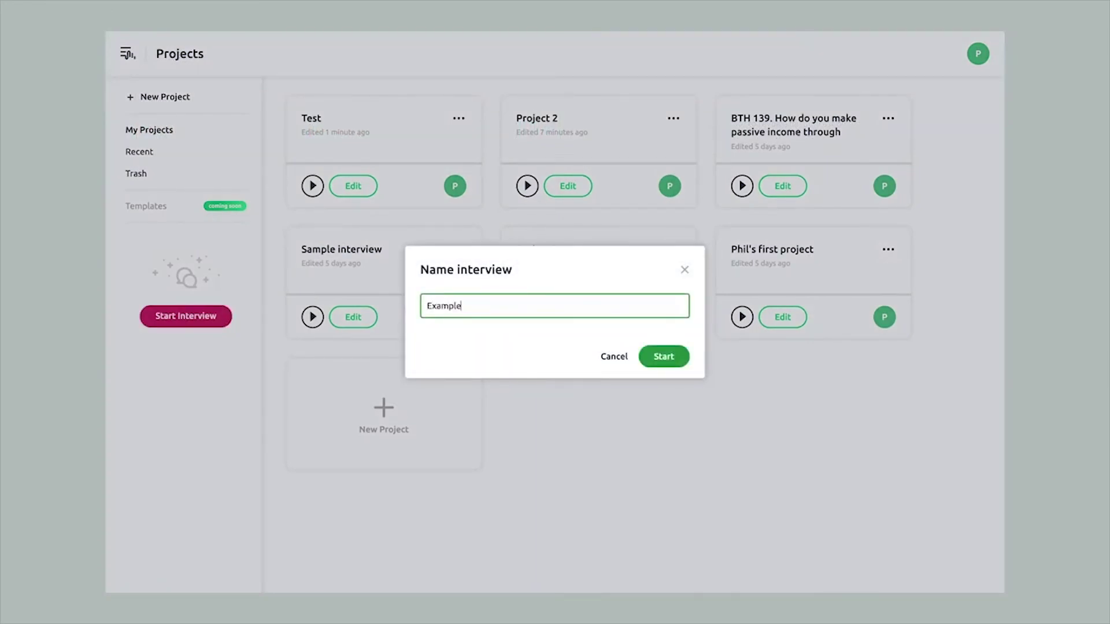
pyautogui.click(672, 364)
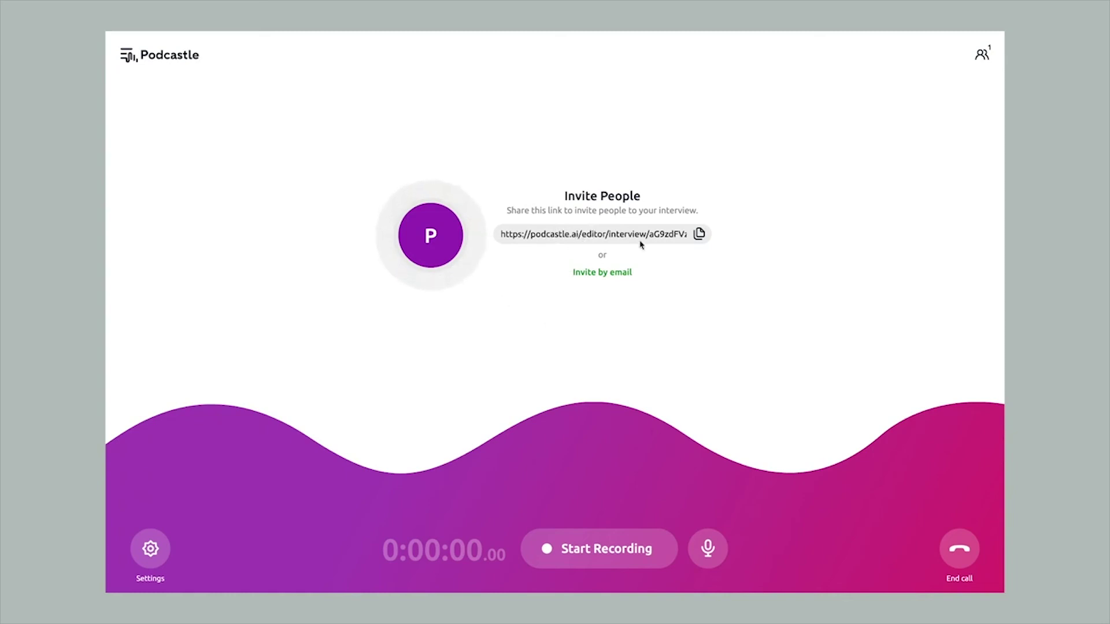
pyautogui.click(610, 551)
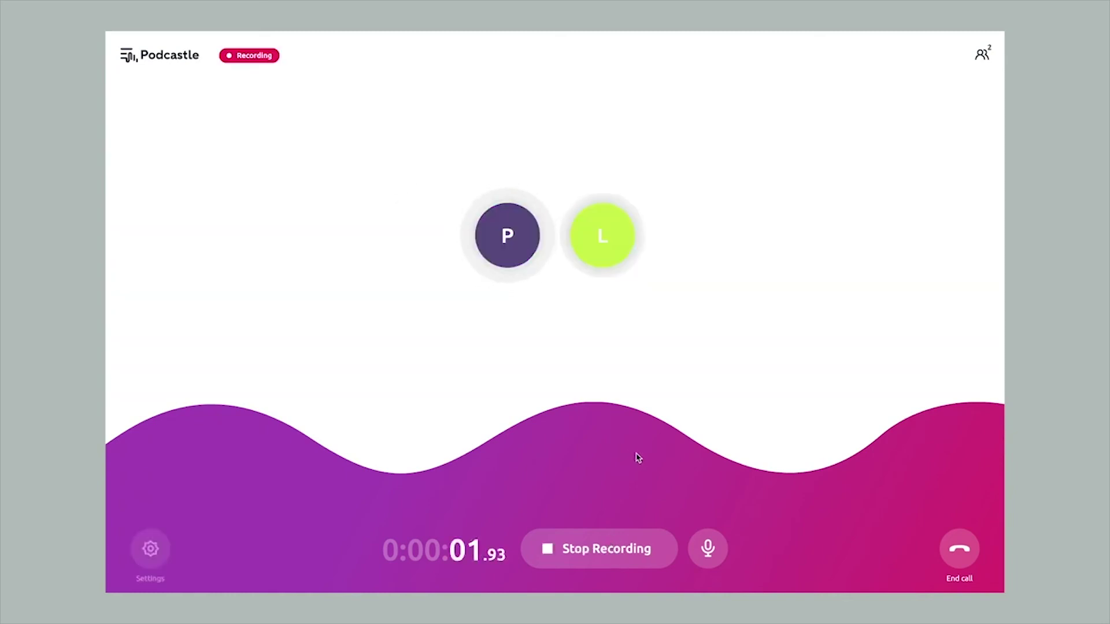